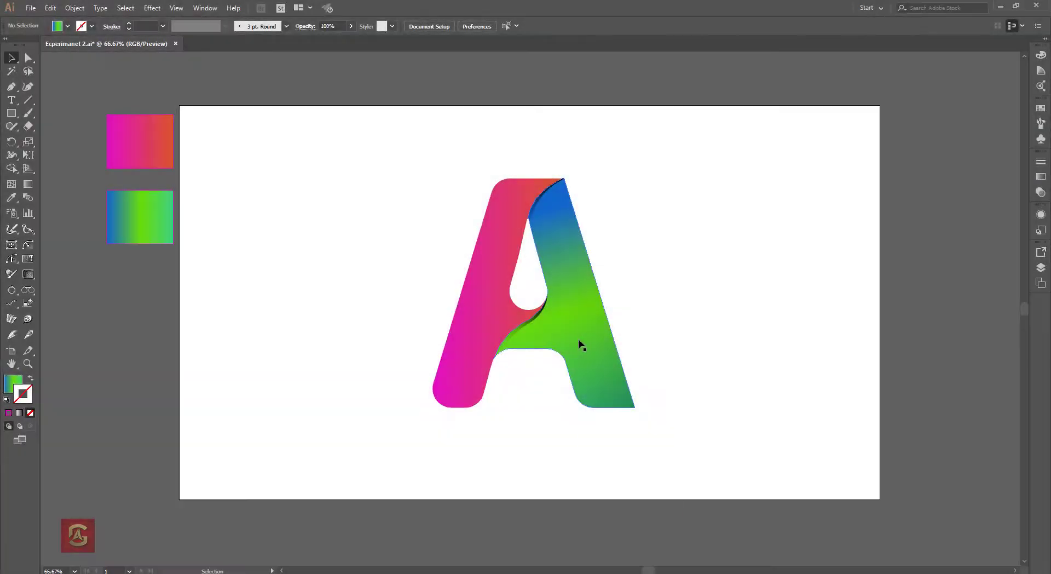
Ungroup the letter A into separate pink-left and green-right stroke paths, then deselect it.
{"action": "right_click", "coordinate": [580, 343]}
{"action": "left_click", "coordinate": [394, 367]}
{"action": "left_click", "coordinate": [589, 353]}
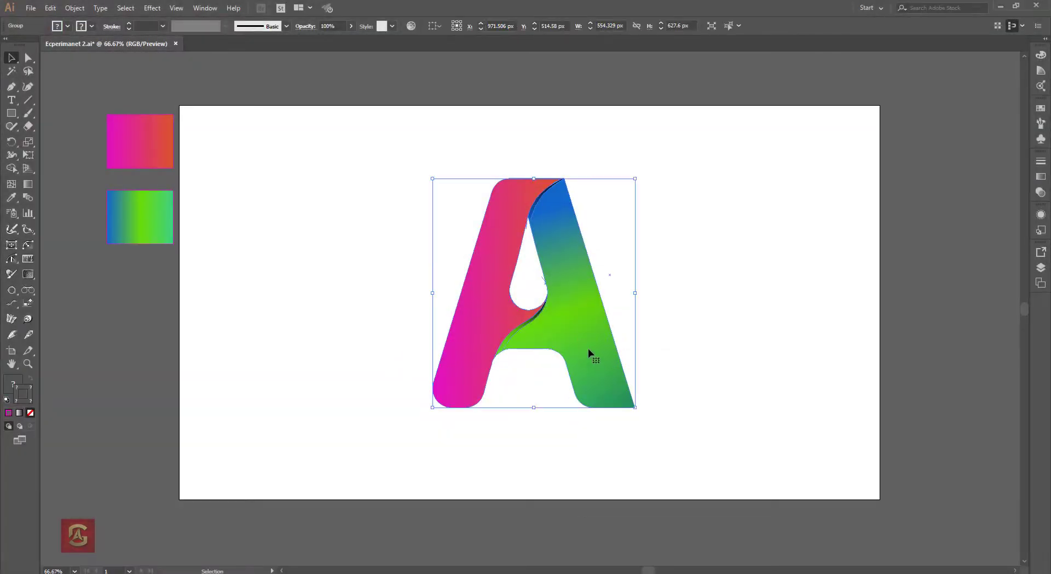
{"action": "right_click", "coordinate": [589, 353]}
{"action": "left_click", "coordinate": [626, 429]}
{"action": "left_click", "coordinate": [763, 449]}
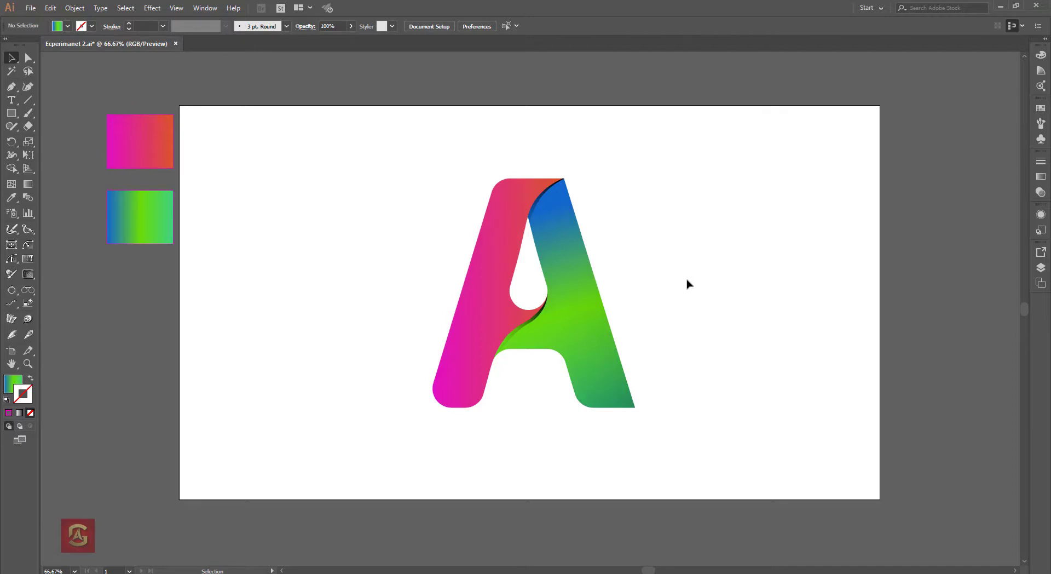
{"action": "left_click", "coordinate": [461, 352]}
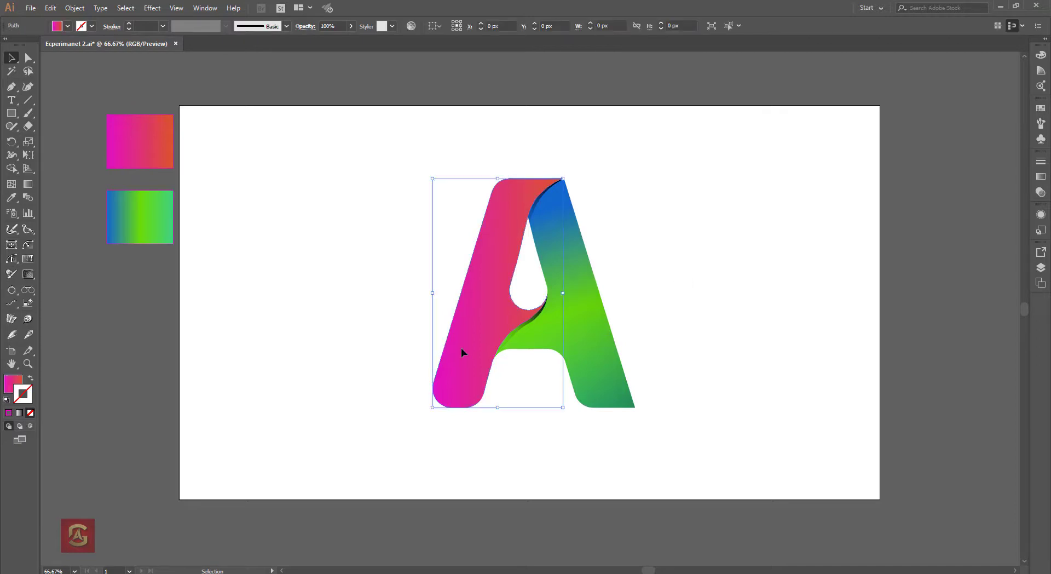
{"action": "left_click", "coordinate": [1041, 177]}
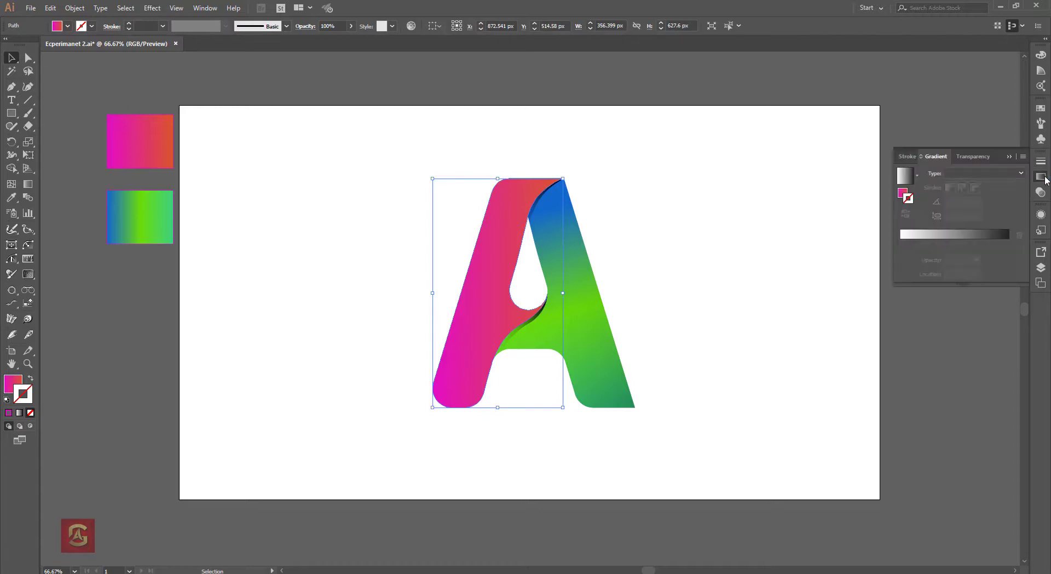
{"action": "left_click", "coordinate": [942, 237]}
{"action": "left_click", "coordinate": [16, 384]}
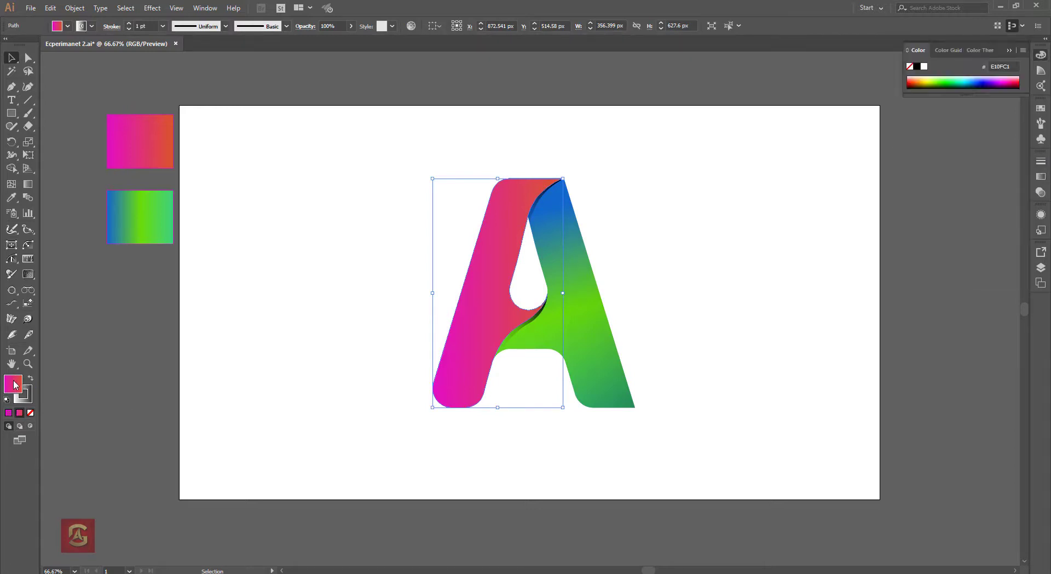
{"action": "left_click", "coordinate": [1041, 177]}
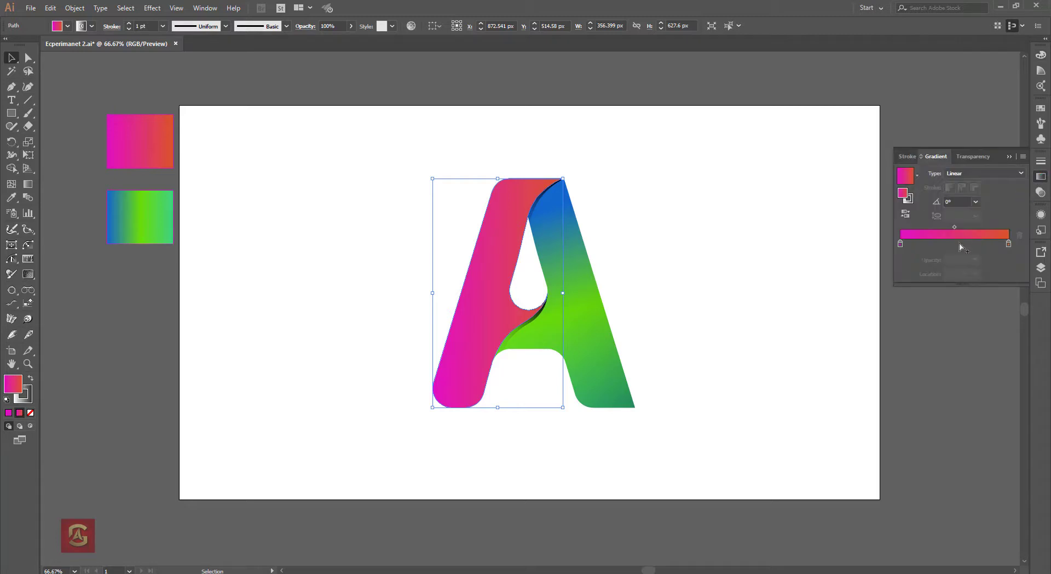
{"action": "double_click", "coordinate": [900, 244]}
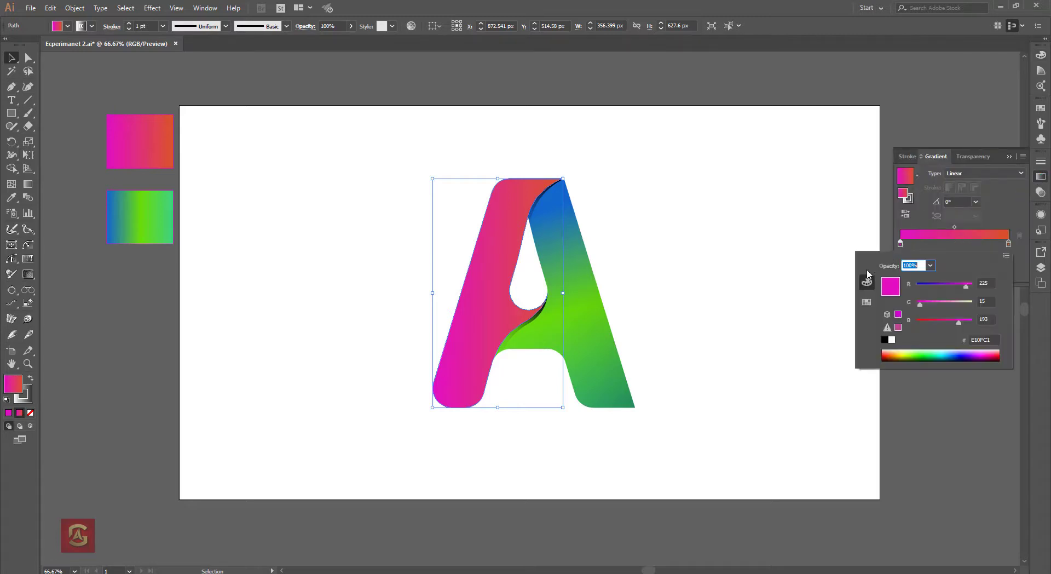
{"action": "left_click", "coordinate": [908, 352]}
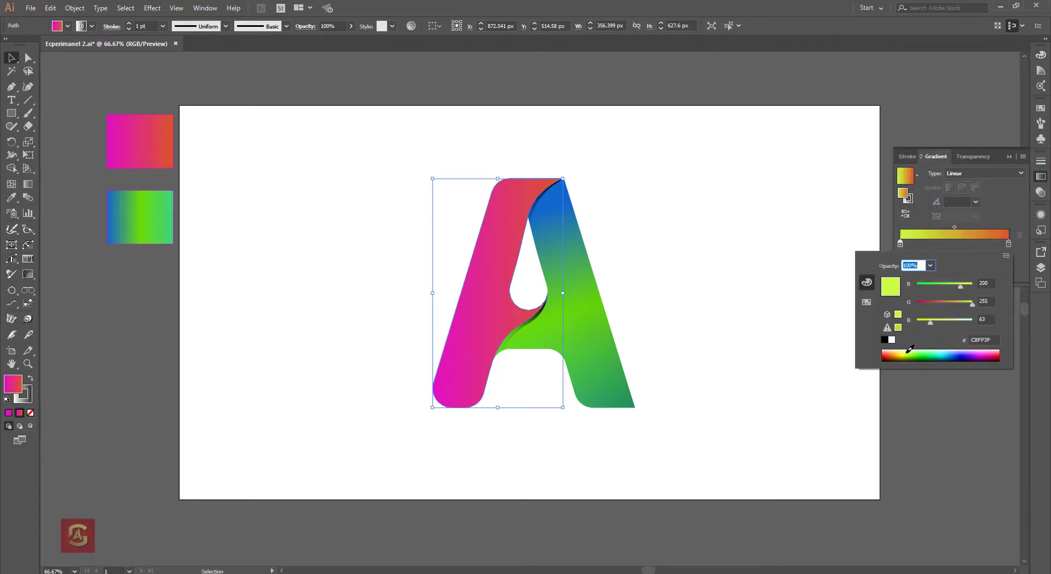
{"action": "left_click", "coordinate": [805, 360]}
{"action": "key", "text": "ctrl+z"}
{"action": "left_click", "coordinate": [1012, 170]}
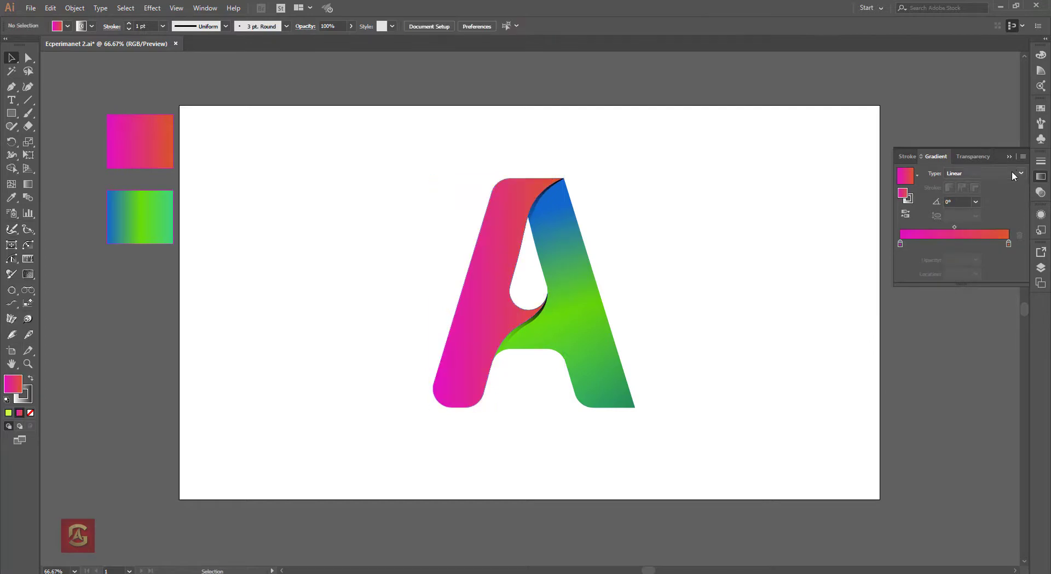
{"action": "left_click_drag", "start_coordinate": [686, 137], "coordinate": [294, 514]}
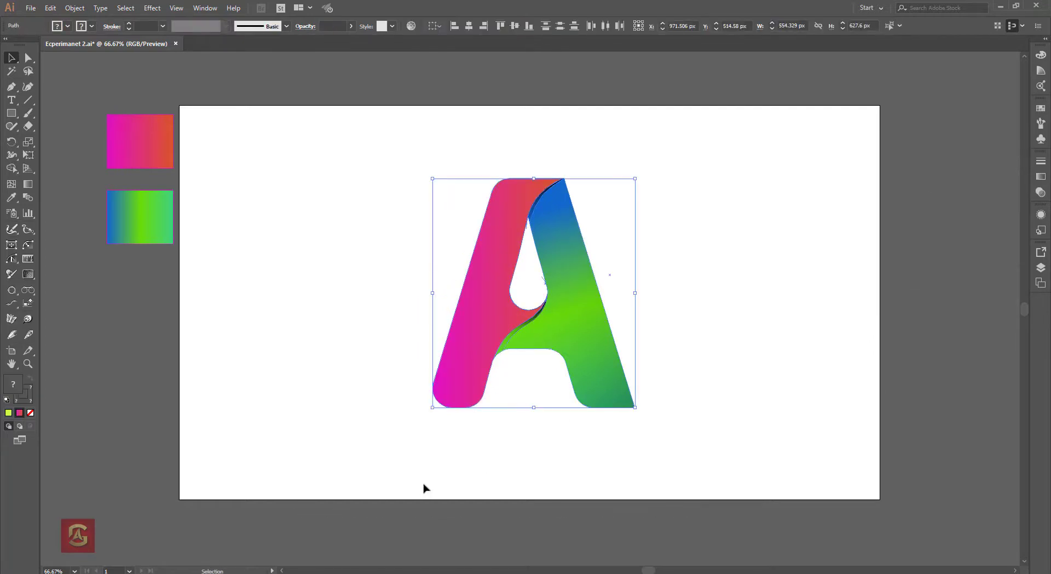
{"action": "left_click", "coordinate": [710, 401]}
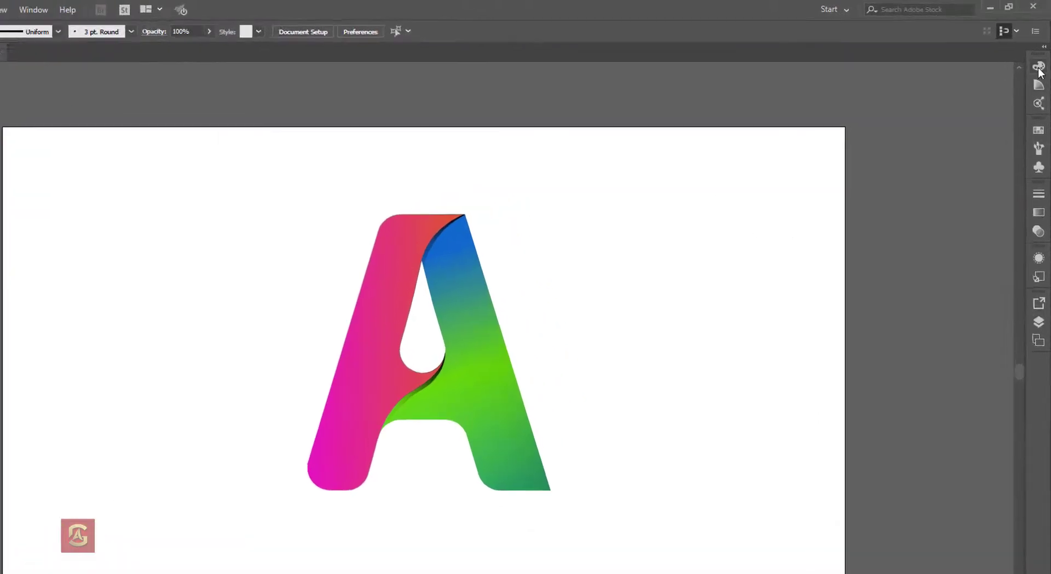
Float the Color Guide panel on the canvas, make it taller and shift it right.
{"action": "left_click", "coordinate": [1041, 55]}
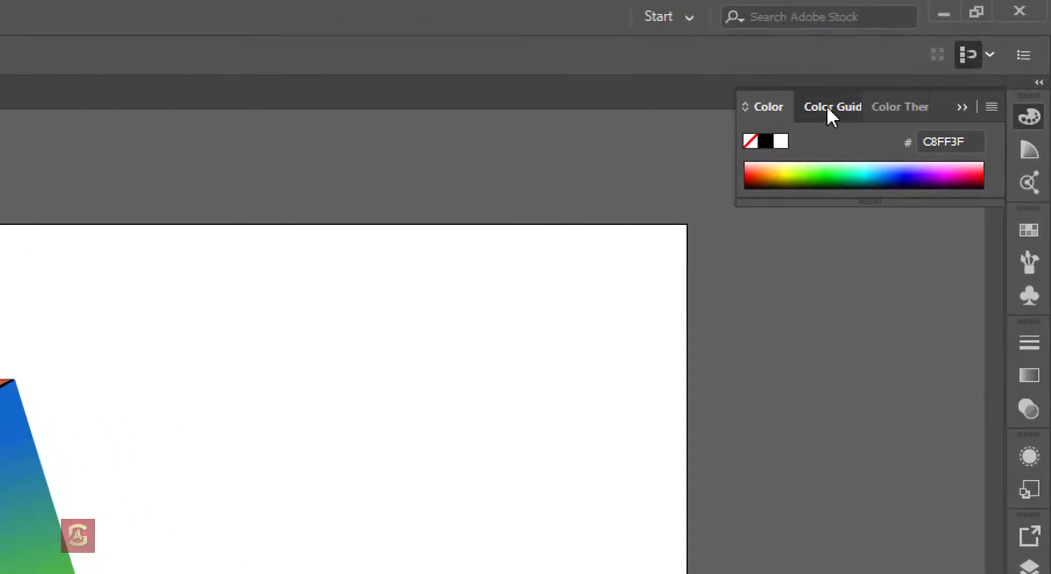
{"action": "left_click_drag", "start_coordinate": [827, 106], "coordinate": [500, 321]}
{"action": "left_click", "coordinate": [965, 106]}
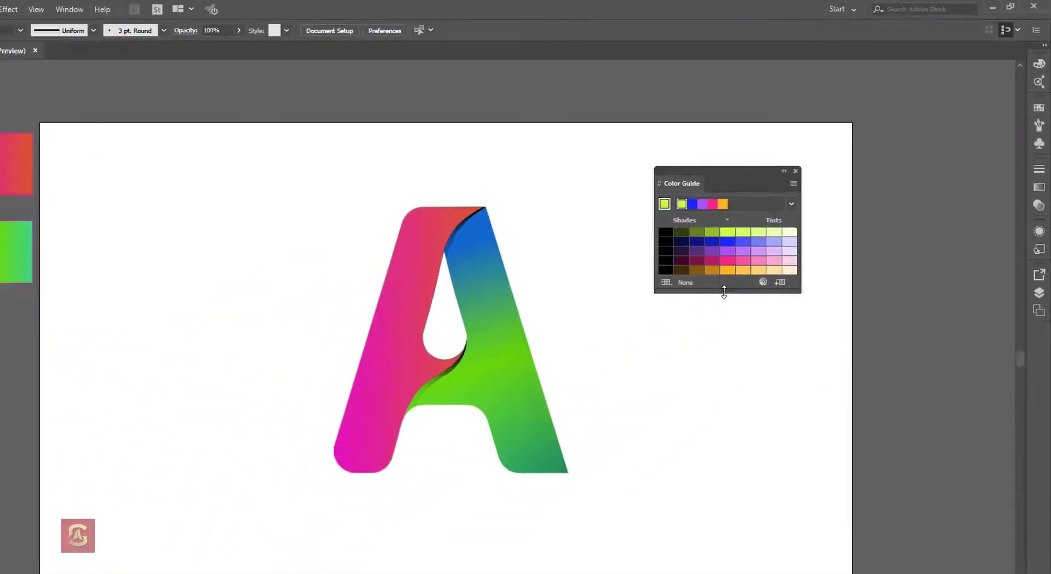
{"action": "left_click_drag", "start_coordinate": [772, 253], "coordinate": [772, 315]}
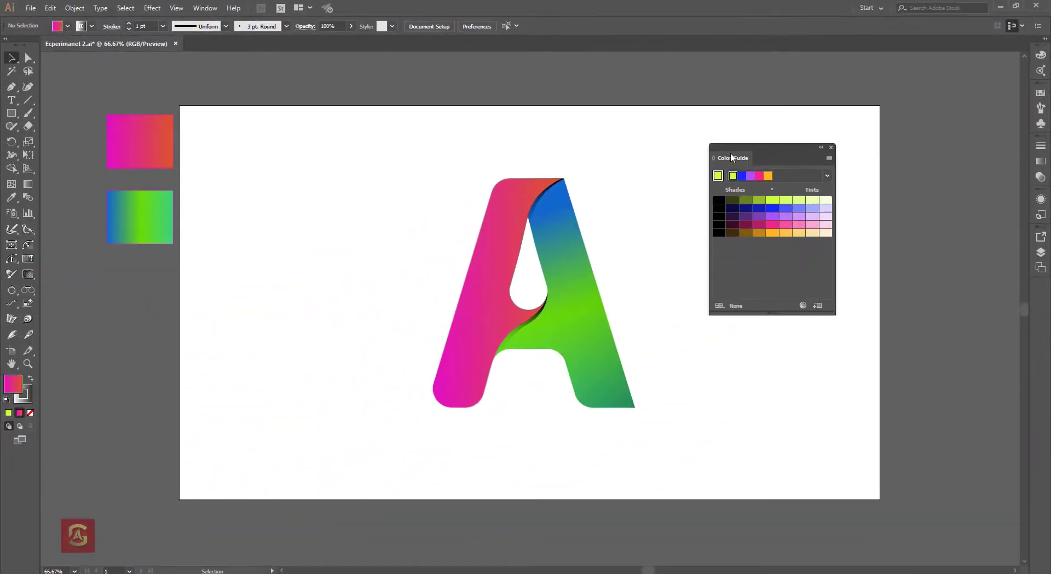
{"action": "left_click_drag", "start_coordinate": [732, 158], "coordinate": [770, 159]}
Confirm Color Guide is enabled in the Window menu, then marquee-select the whole letter A.
{"action": "left_click", "coordinate": [204, 8]}
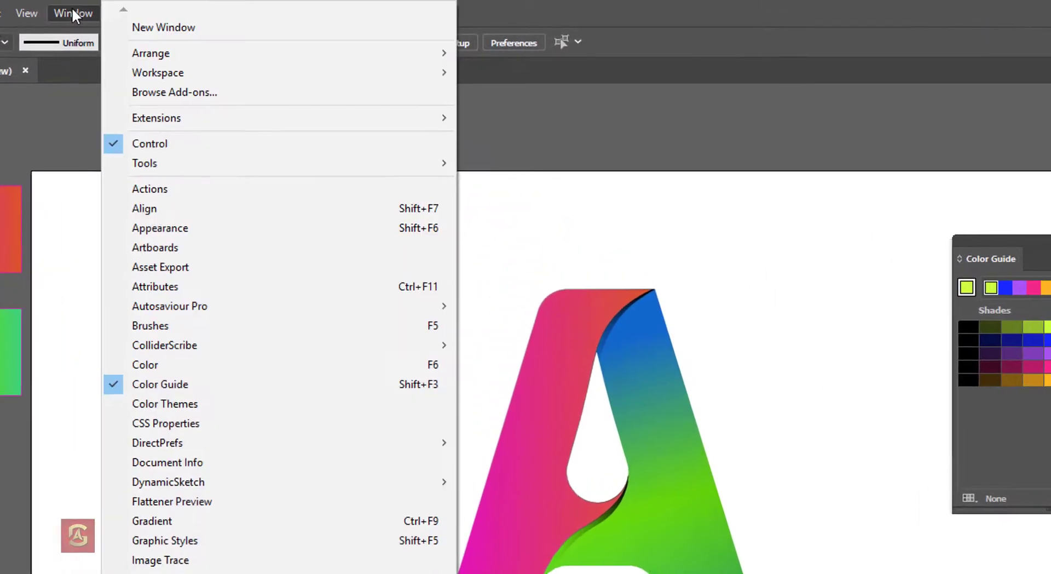
{"action": "left_click", "coordinate": [174, 387]}
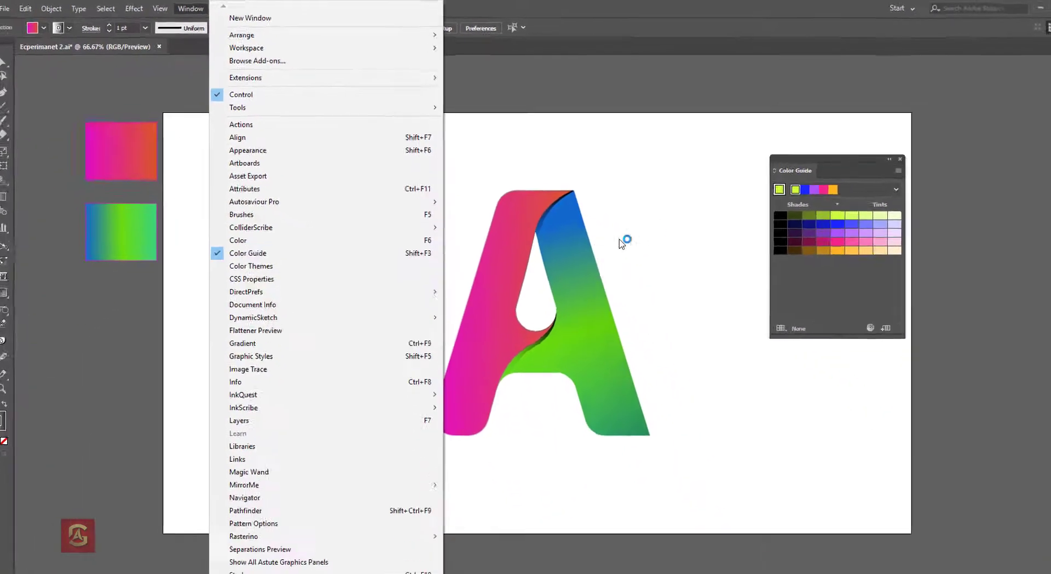
{"action": "left_click", "coordinate": [650, 219]}
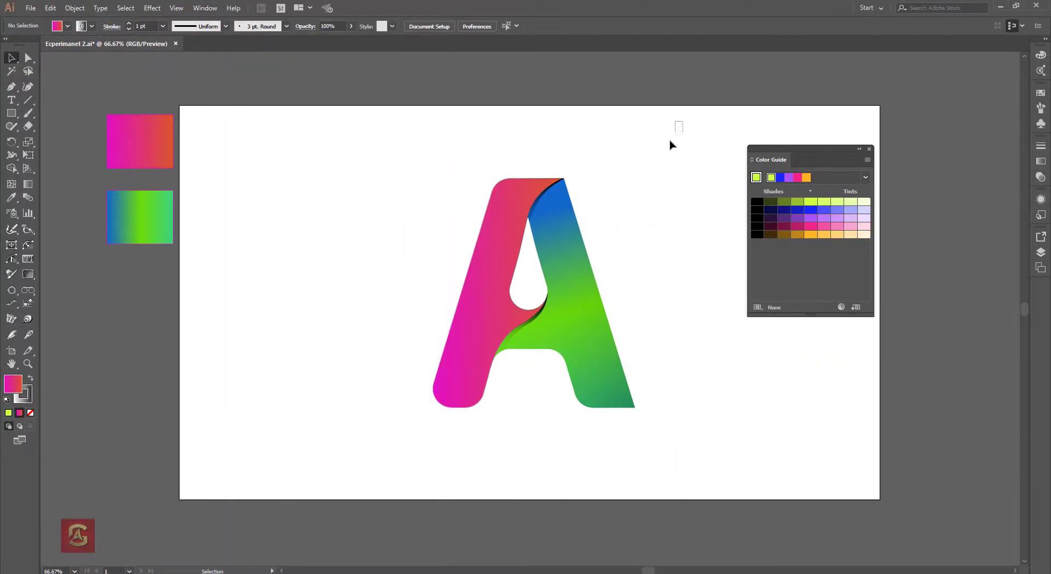
{"action": "left_click_drag", "start_coordinate": [683, 121], "coordinate": [437, 441]}
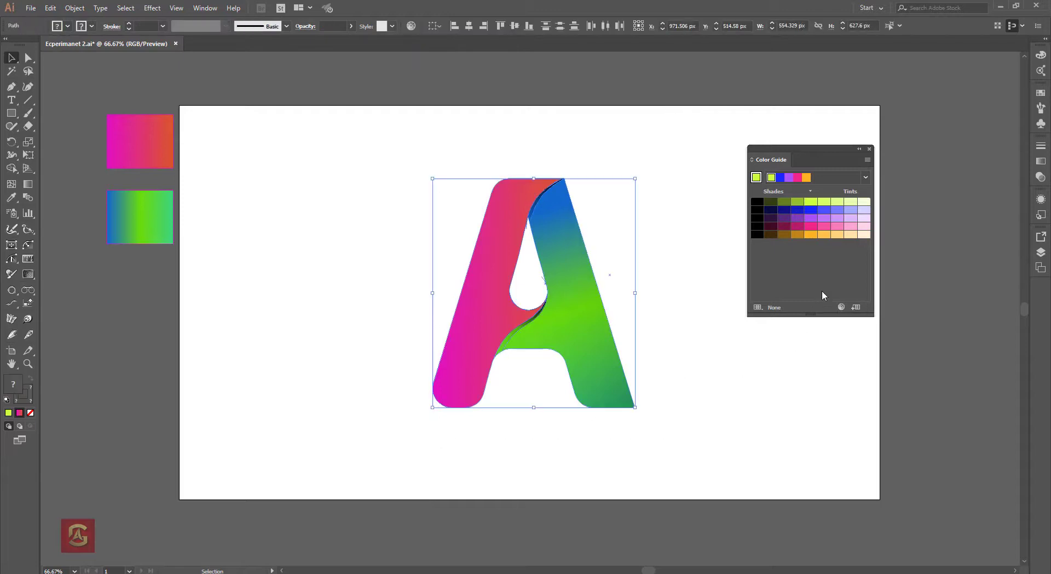
Launch Recolor Artwork from the Color Guide for the selected A and move the dialog aside.
{"action": "left_click", "coordinate": [841, 307]}
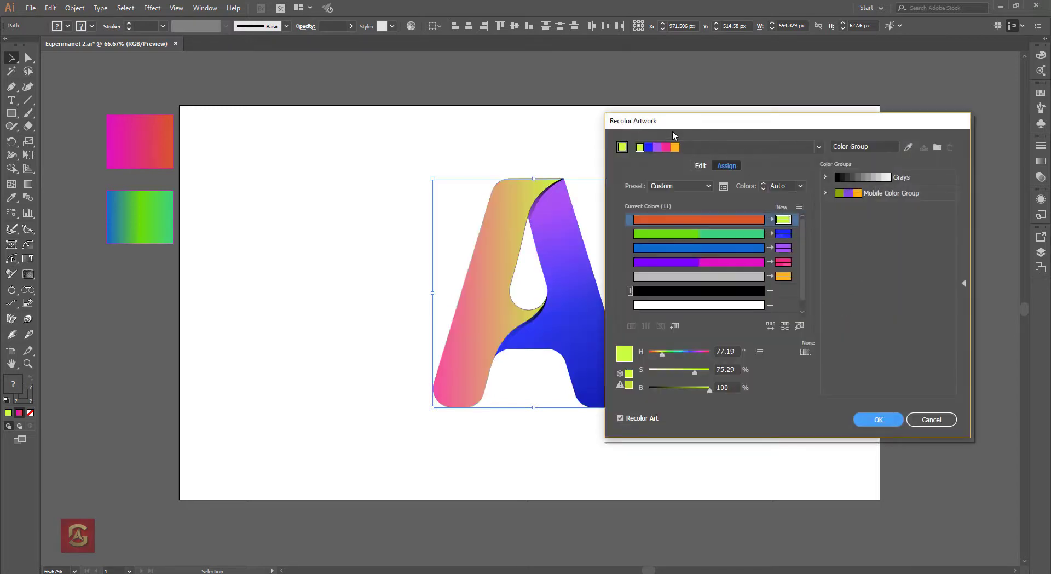
{"action": "left_click_drag", "start_coordinate": [681, 122], "coordinate": [751, 114]}
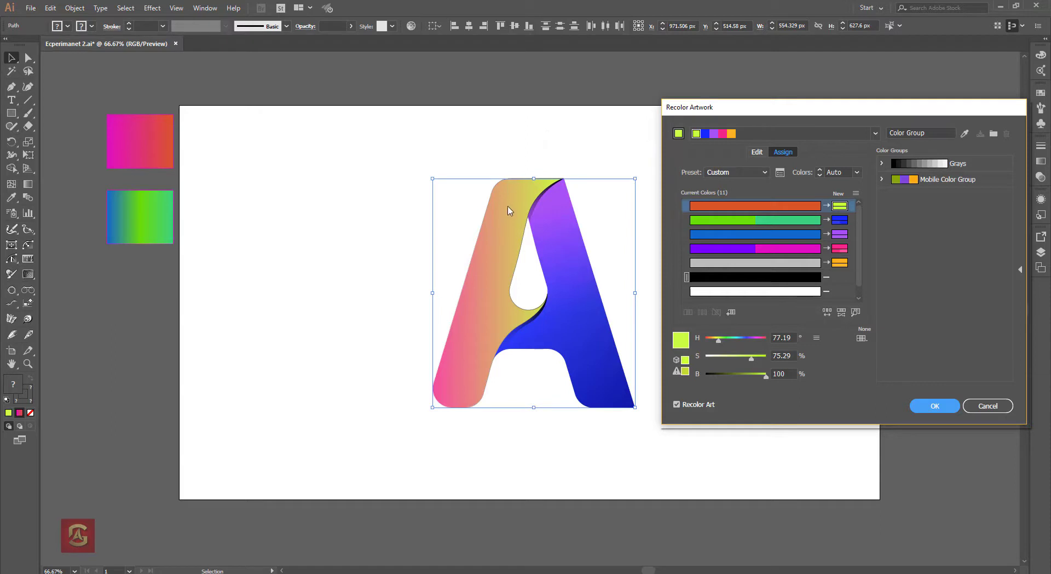
Load the A's colours and turn its blue into orange by lowering saturation and shifting hue.
{"action": "left_click", "coordinate": [965, 133]}
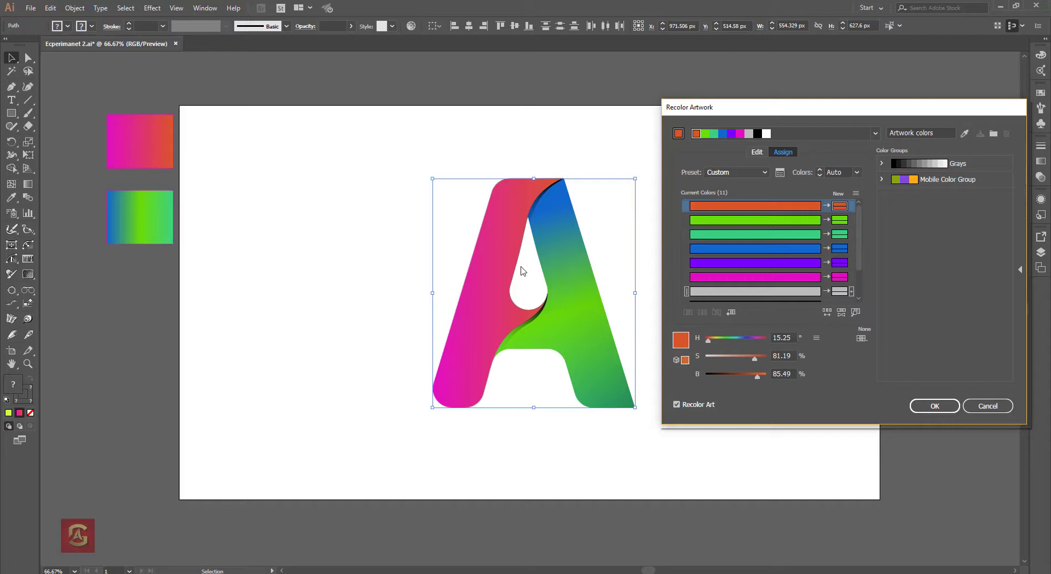
{"action": "left_click", "coordinate": [723, 135]}
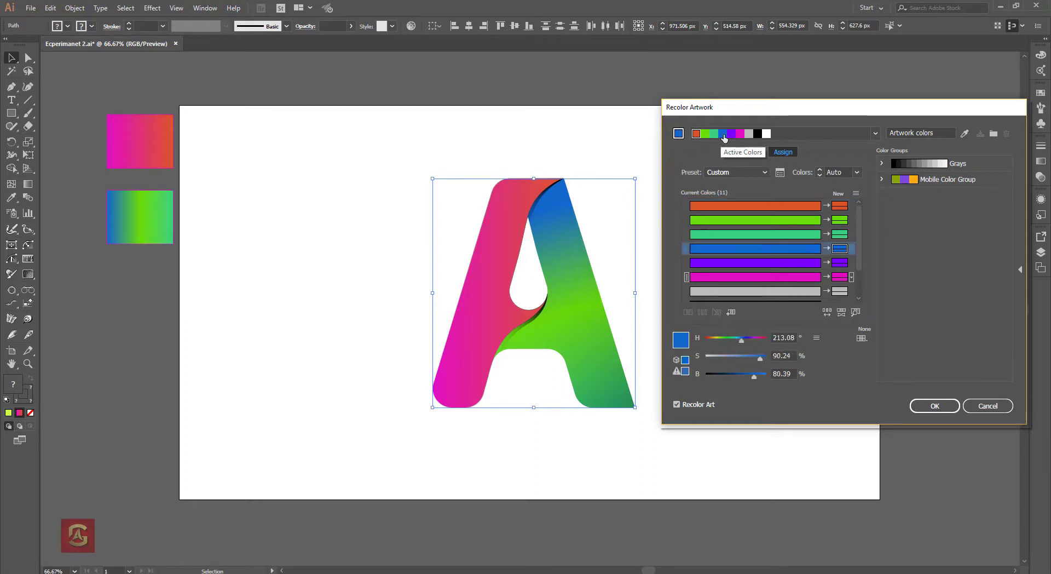
{"action": "left_click_drag", "start_coordinate": [753, 358], "coordinate": [707, 344]}
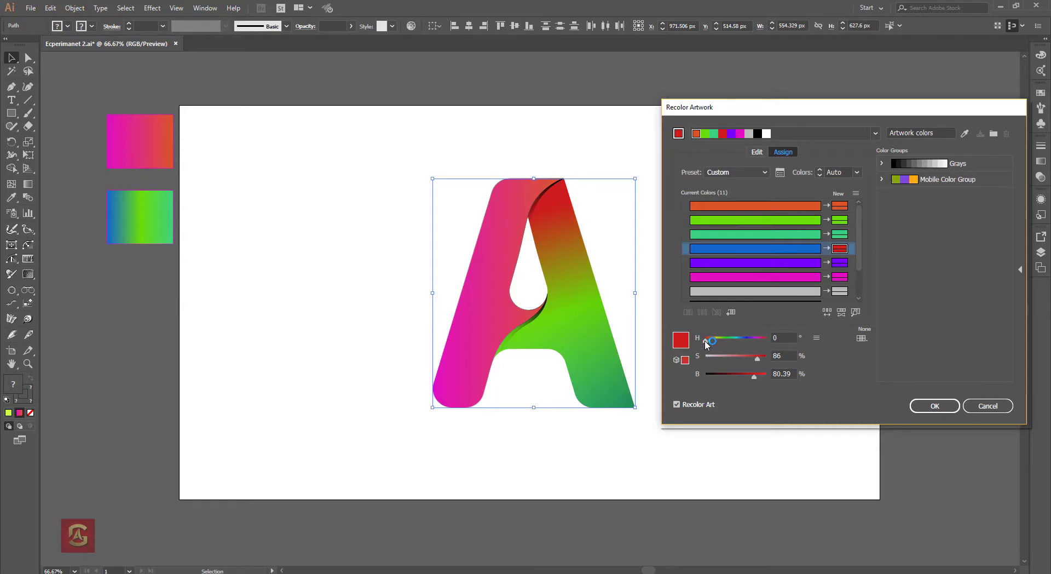
{"action": "left_click_drag", "start_coordinate": [706, 343], "coordinate": [713, 343]}
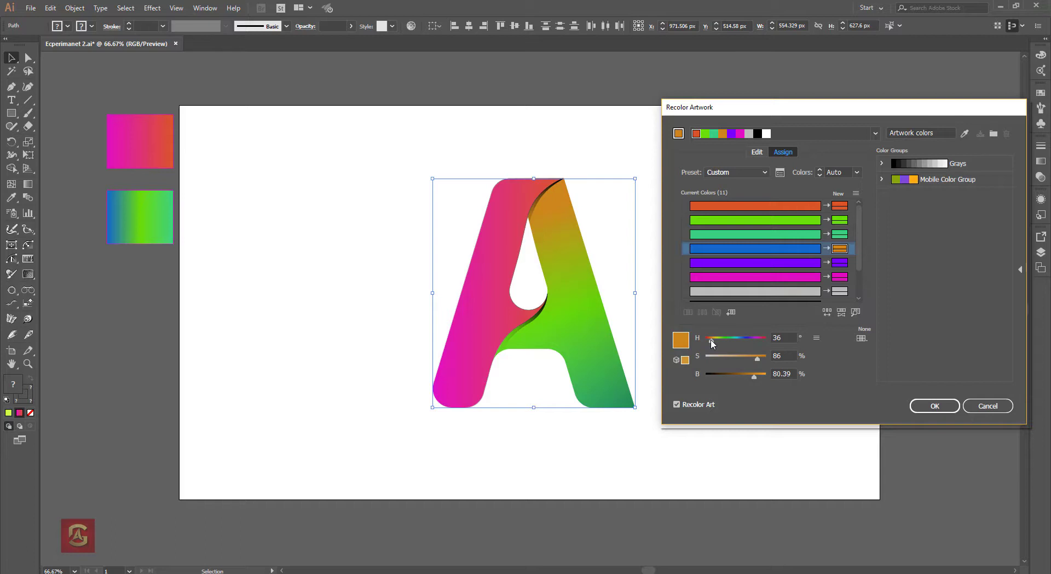
Select the magenta colour and randomly shuffle the colour order three times.
{"action": "left_click", "coordinate": [740, 134]}
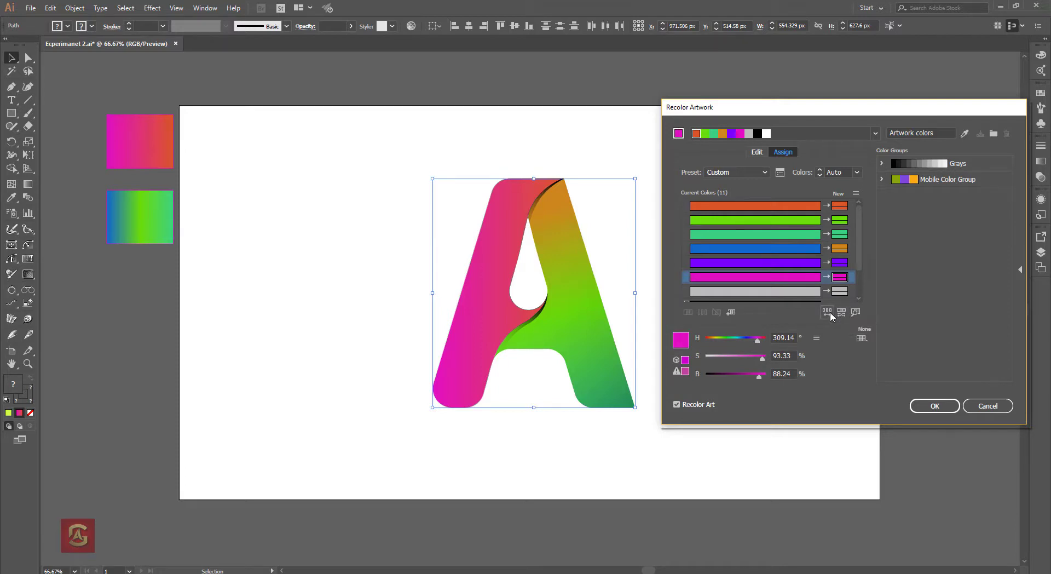
{"action": "left_click", "coordinate": [830, 313]}
{"action": "left_click", "coordinate": [830, 314]}
{"action": "left_click", "coordinate": [830, 314]}
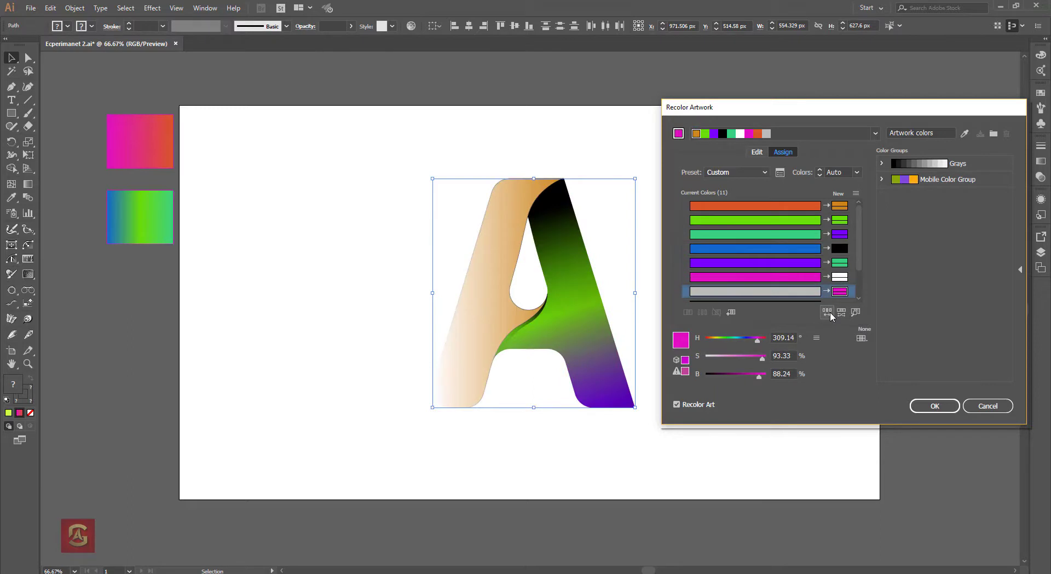
Randomly reshuffle the A's colour order three more times.
{"action": "left_click", "coordinate": [830, 312]}
{"action": "left_click", "coordinate": [830, 312]}
{"action": "left_click", "coordinate": [830, 311]}
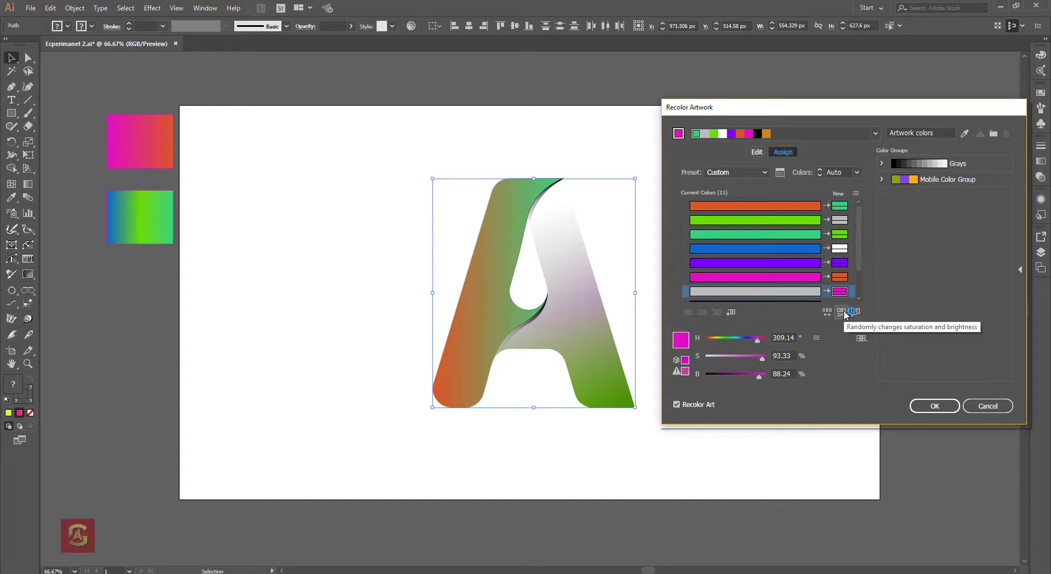
Randomise saturation and brightness repeatedly until the A shows orange-green and red-green strokes.
{"action": "left_click", "coordinate": [843, 313]}
{"action": "left_click", "coordinate": [844, 313]}
{"action": "left_click", "coordinate": [844, 313]}
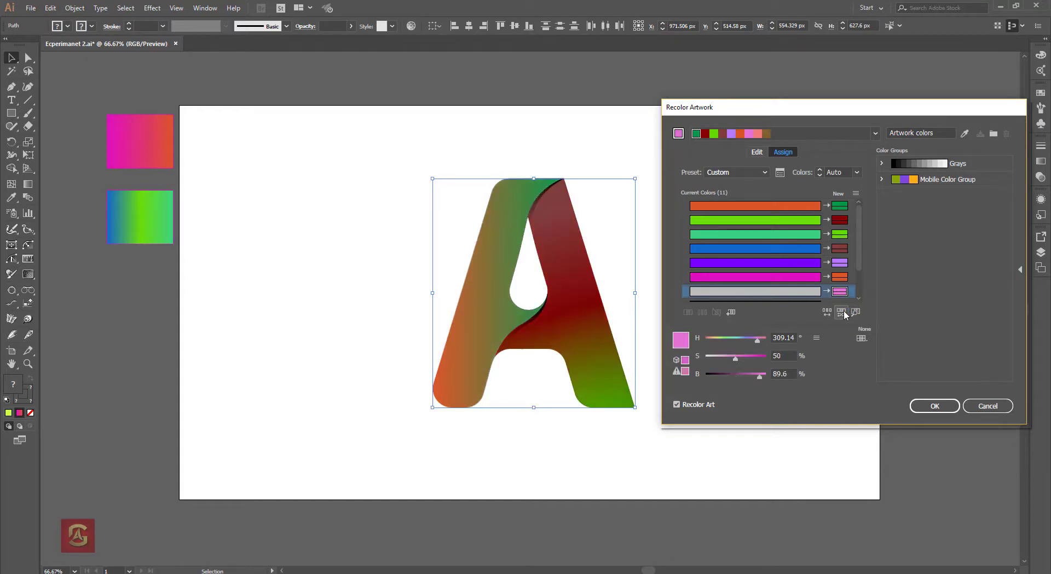
{"action": "left_click", "coordinate": [844, 314]}
{"action": "left_click", "coordinate": [844, 313]}
{"action": "left_click", "coordinate": [844, 312]}
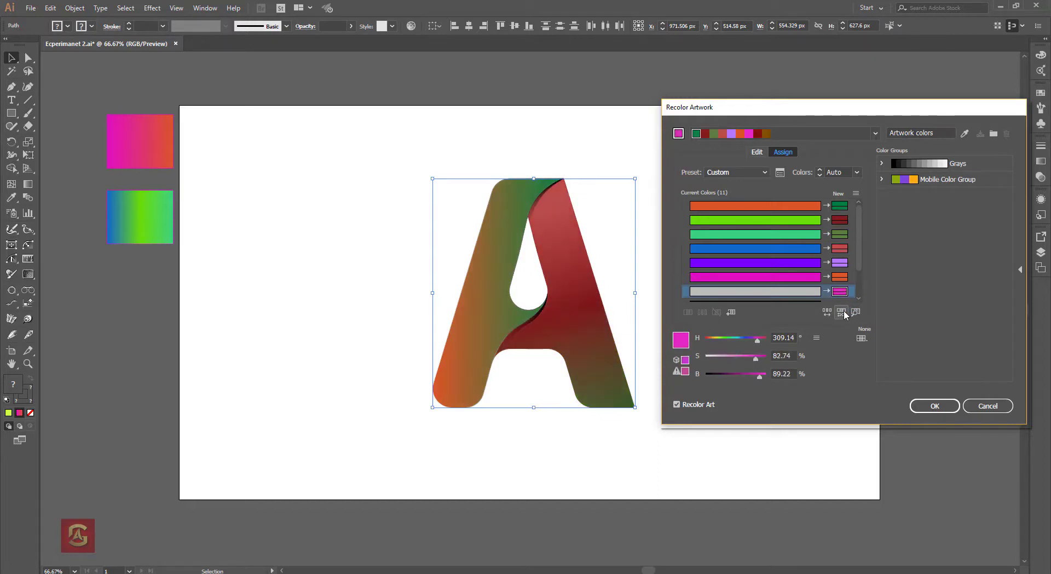
{"action": "left_click", "coordinate": [843, 313]}
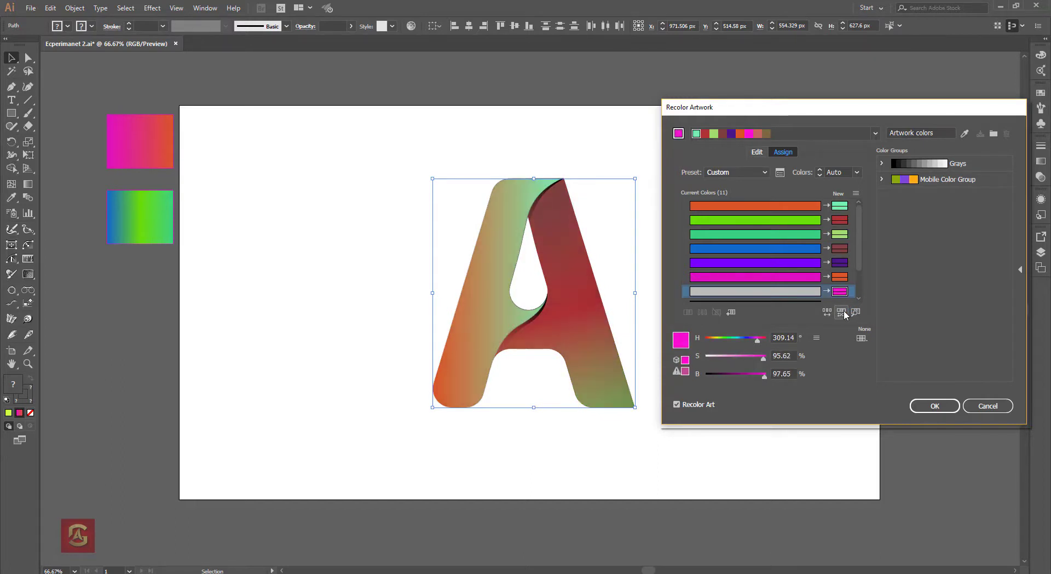
{"action": "left_click", "coordinate": [843, 313]}
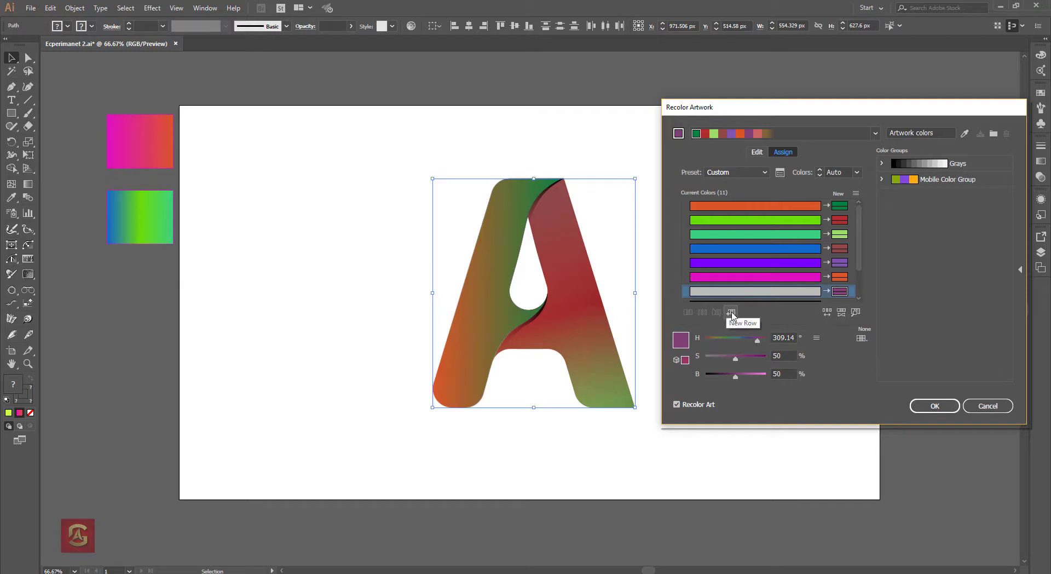
{"action": "mouse_move", "coordinate": [755, 277]}
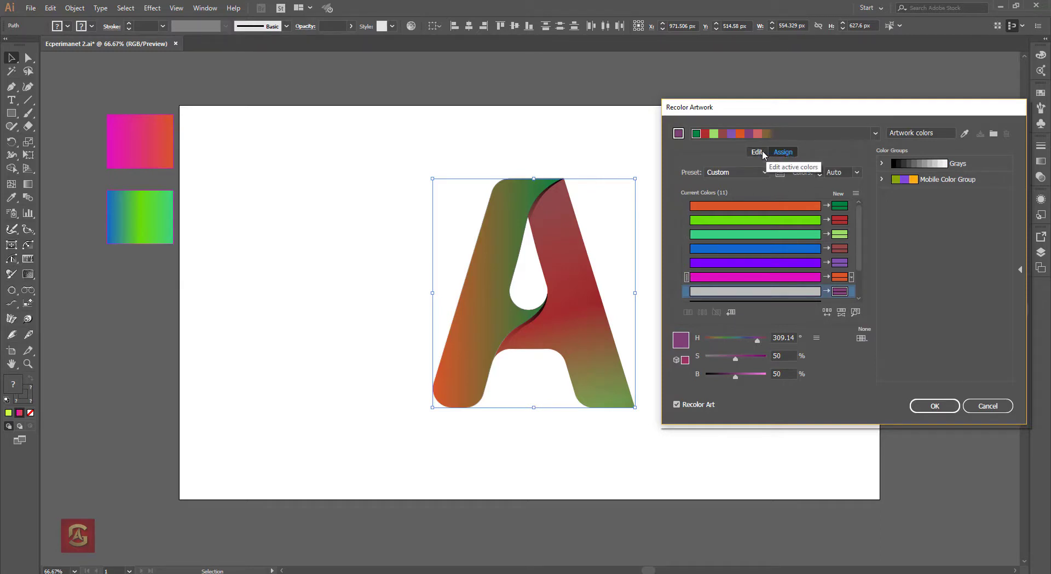
On the Edit harmony wheel, shift orange toward yellow and rotate the purple and blue hues.
{"action": "left_click", "coordinate": [764, 154]}
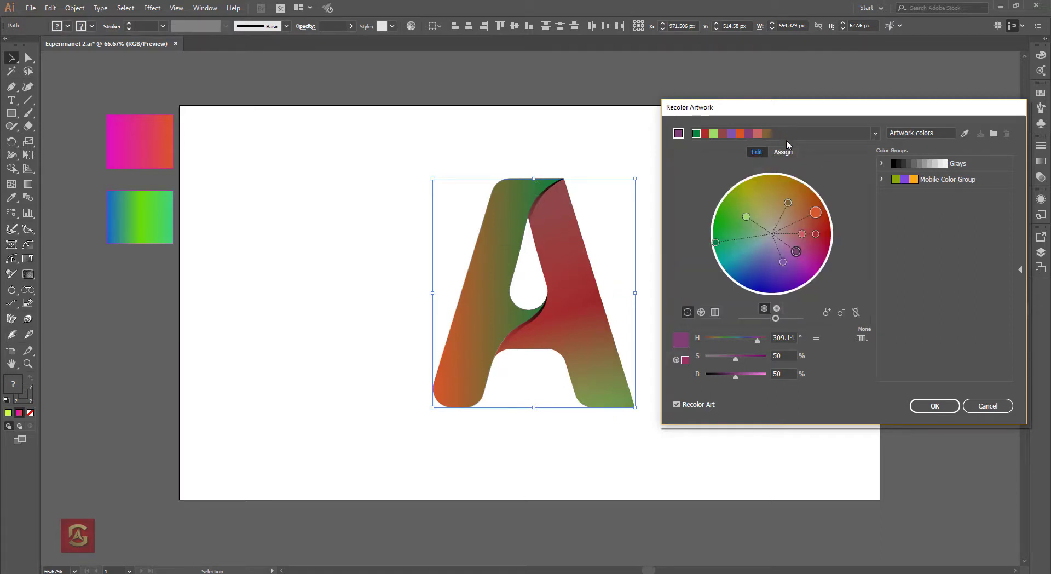
{"action": "left_click", "coordinate": [740, 133]}
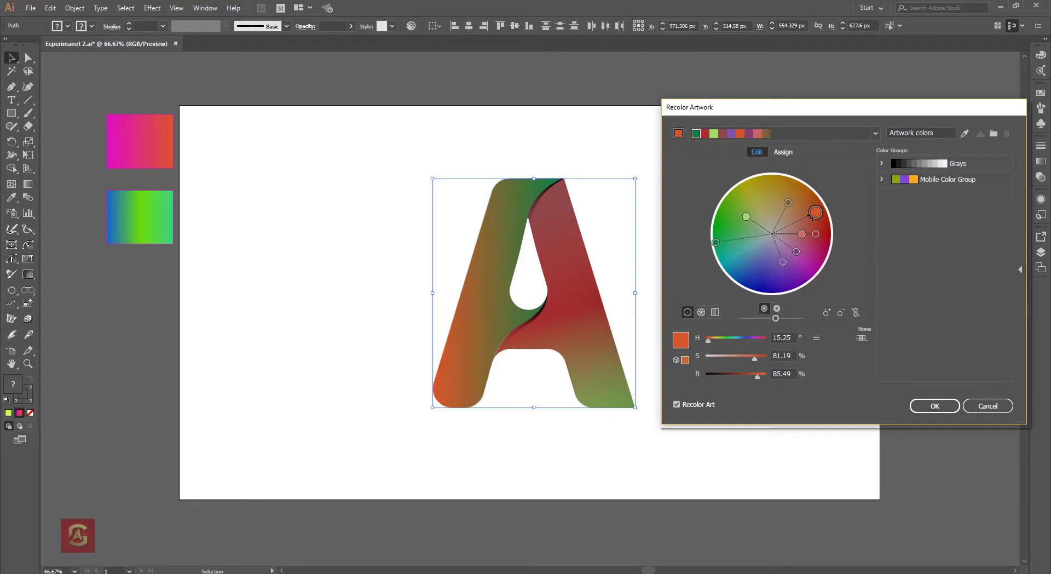
{"action": "mouse_move", "coordinate": [815, 213]}
{"action": "left_mouse_down"}
{"action": "mouse_move", "coordinate": [779, 187]}
{"action": "mouse_move", "coordinate": [817, 201]}
{"action": "left_mouse_up"}
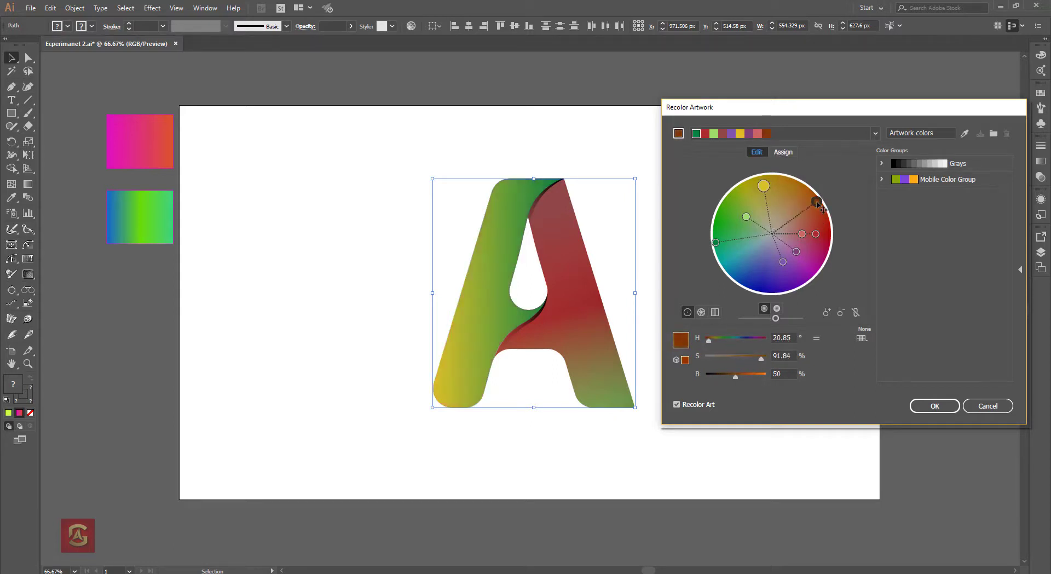
{"action": "left_click_drag", "start_coordinate": [783, 261], "coordinate": [768, 281]}
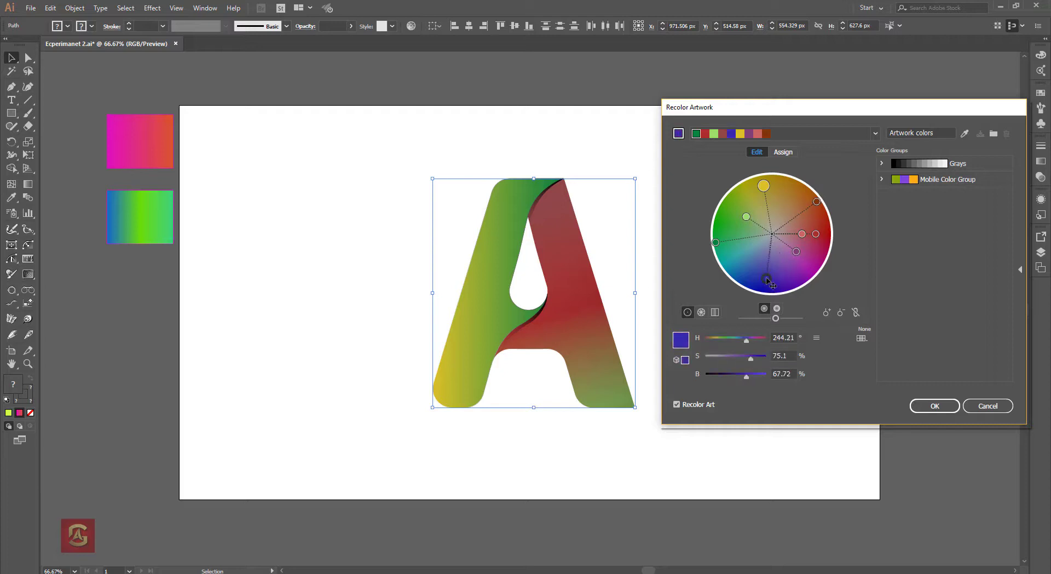
{"action": "left_click", "coordinate": [724, 135]}
{"action": "left_click_drag", "start_coordinate": [767, 279], "coordinate": [758, 283]}
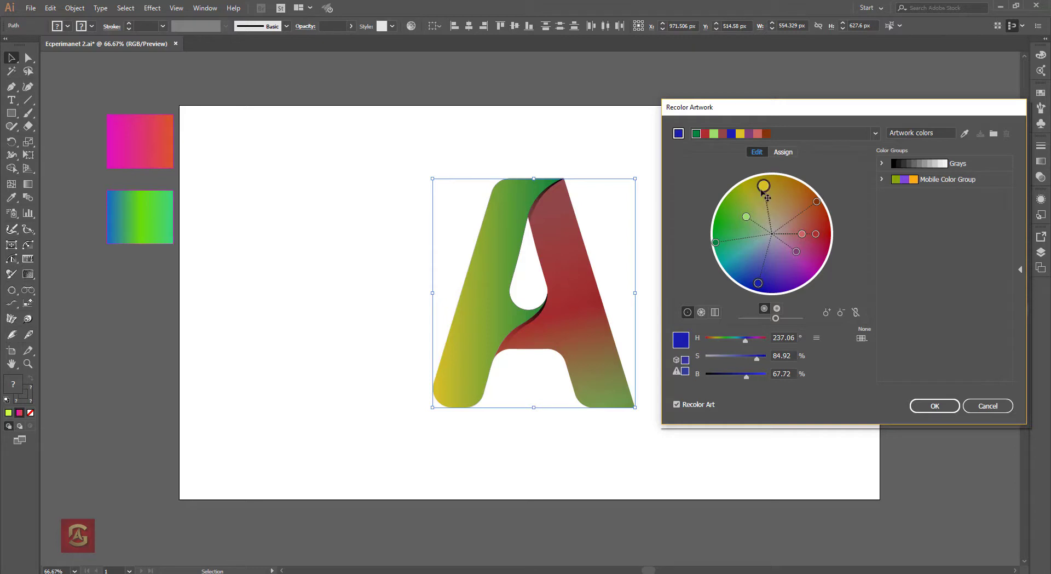
Fine-tune yellow and blue, and set a green to hue 147°, saturation 91%, brightness 64%.
{"action": "left_click", "coordinate": [766, 187]}
{"action": "left_click_drag", "start_coordinate": [773, 194], "coordinate": [764, 197]}
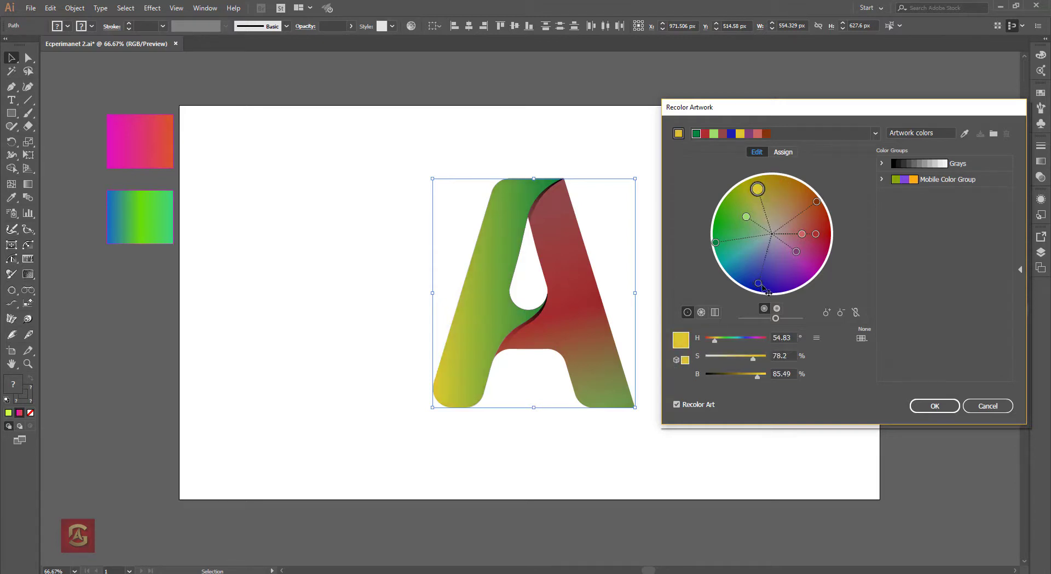
{"action": "left_click", "coordinate": [732, 134]}
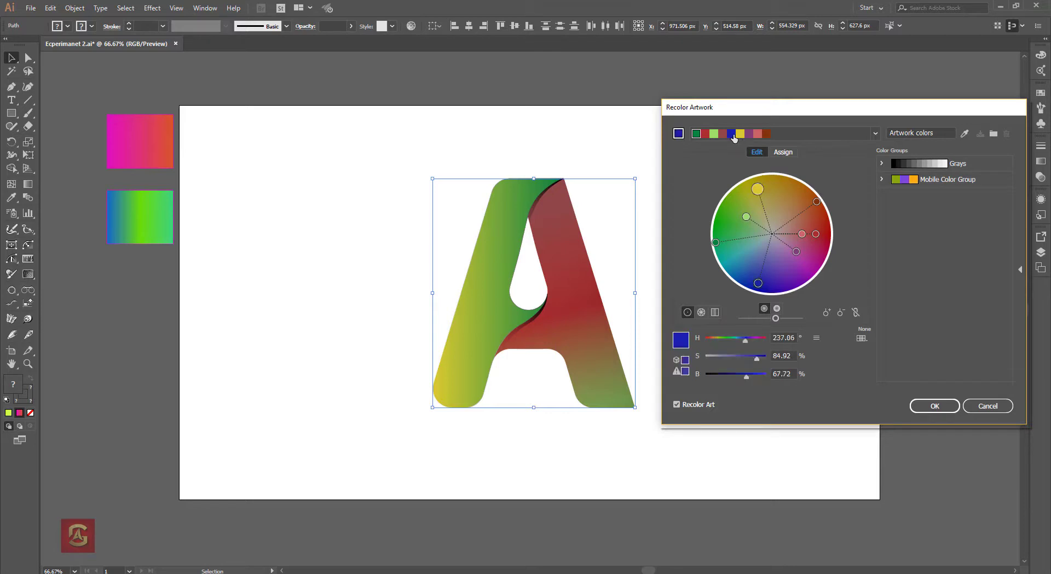
{"action": "mouse_move", "coordinate": [758, 281]}
{"action": "left_mouse_down"}
{"action": "mouse_move", "coordinate": [804, 273]}
{"action": "mouse_move", "coordinate": [747, 272]}
{"action": "mouse_move", "coordinate": [761, 278]}
{"action": "left_mouse_up"}
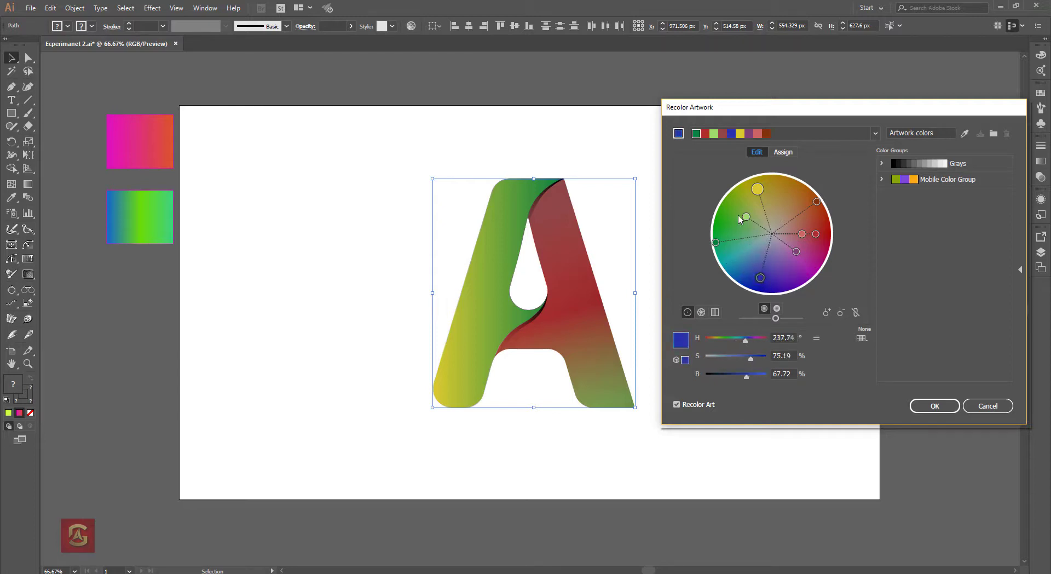
{"action": "mouse_move", "coordinate": [746, 217]}
{"action": "left_mouse_down"}
{"action": "mouse_move", "coordinate": [738, 211]}
{"action": "mouse_move", "coordinate": [756, 227]}
{"action": "mouse_move", "coordinate": [730, 208]}
{"action": "left_mouse_up"}
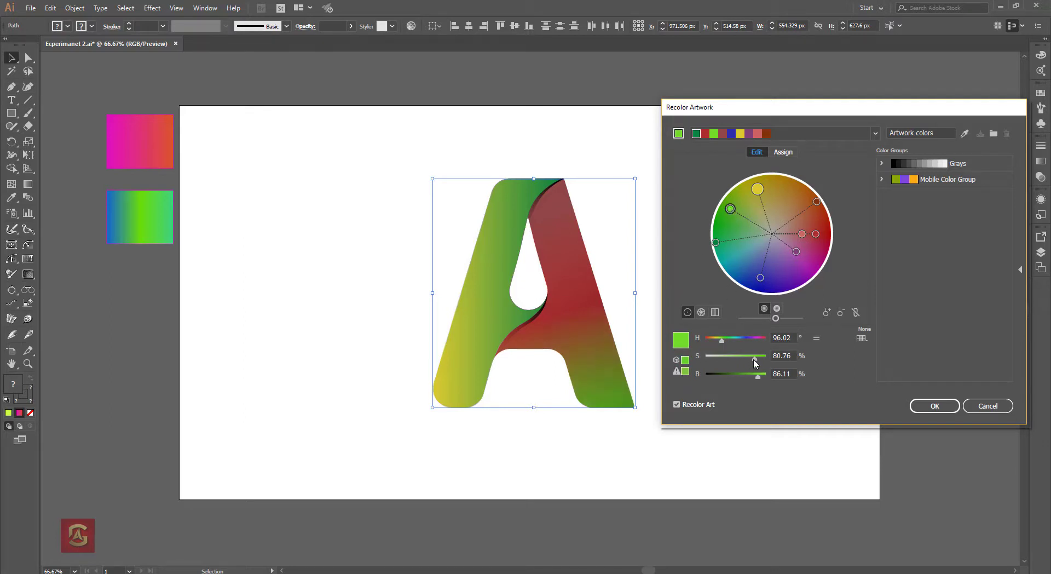
{"action": "mouse_move", "coordinate": [755, 359]}
{"action": "left_mouse_down"}
{"action": "mouse_move", "coordinate": [730, 378]}
{"action": "mouse_move", "coordinate": [745, 382]}
{"action": "left_mouse_up"}
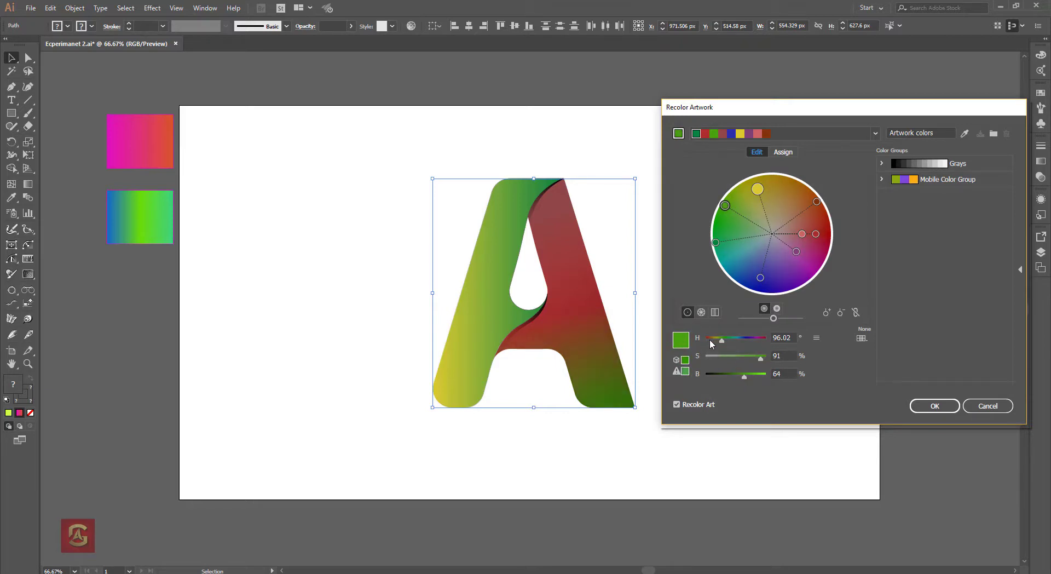
{"action": "left_click_drag", "start_coordinate": [726, 346], "coordinate": [735, 346]}
{"action": "left_click", "coordinate": [701, 312]}
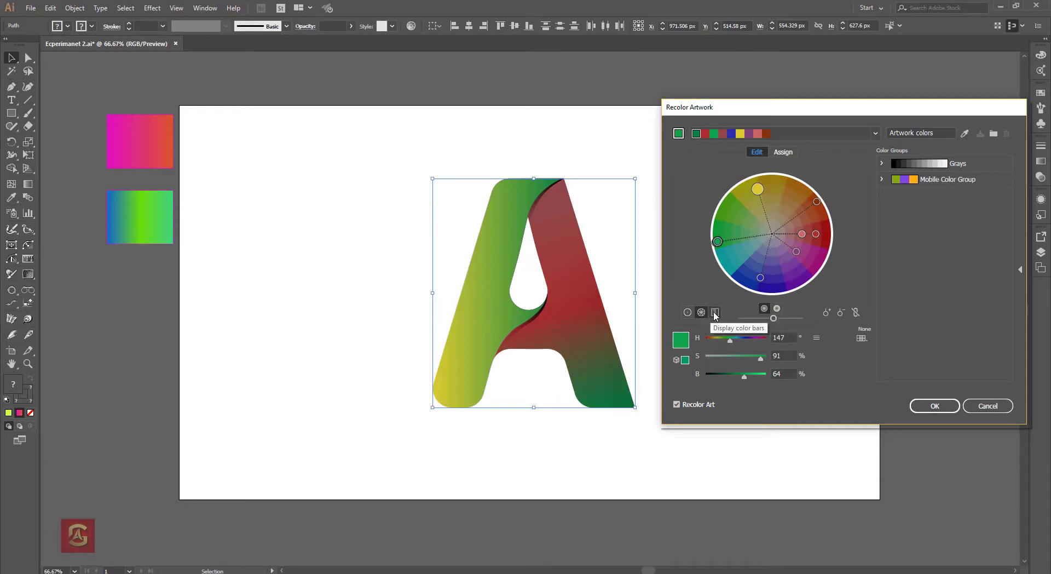
{"action": "left_click", "coordinate": [714, 312]}
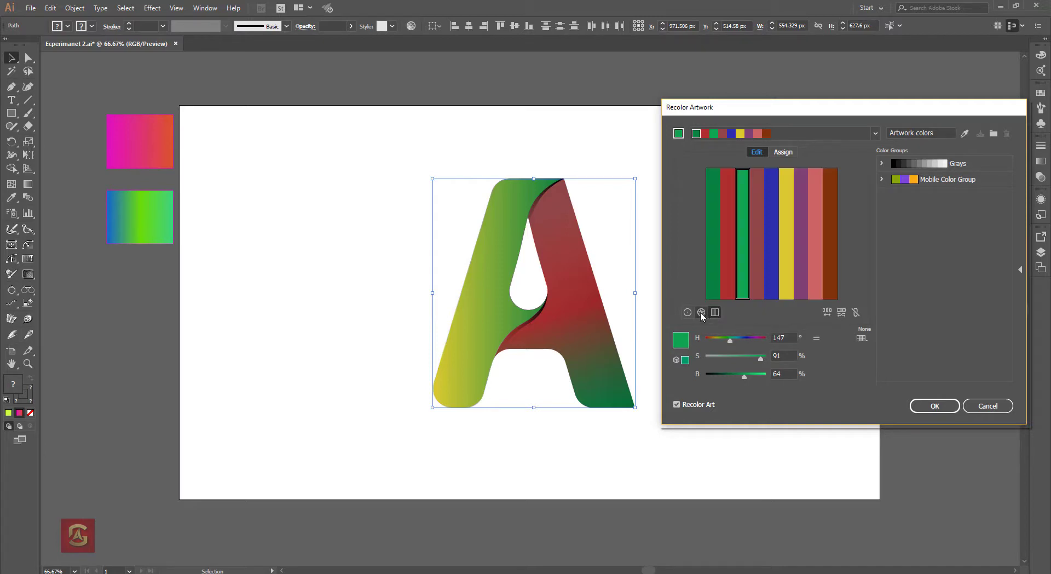
{"action": "left_click", "coordinate": [688, 312]}
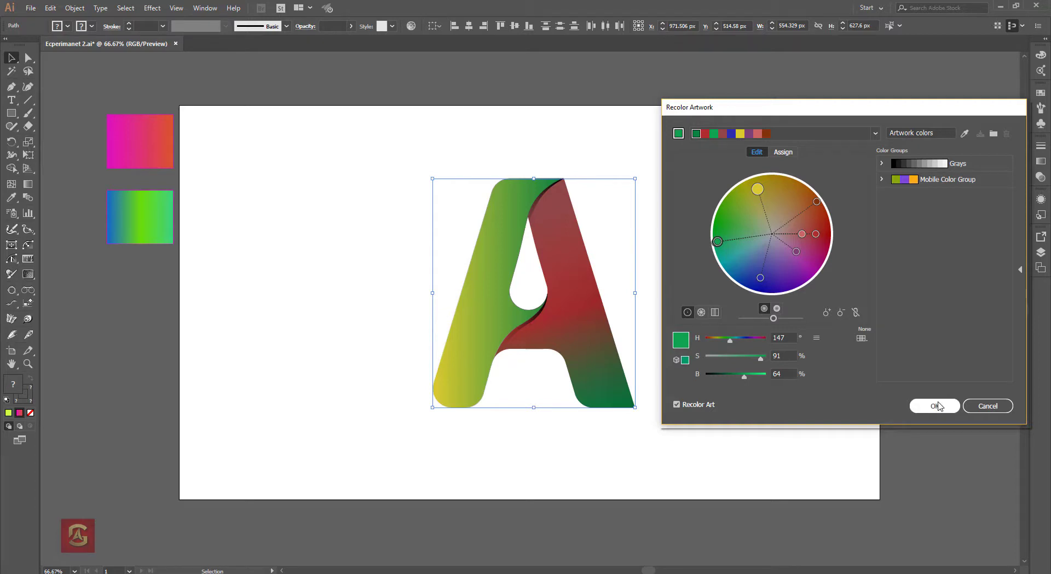
Apply the yellow-green and red recolour, then move that A right of the magenta-green original.
{"action": "left_click", "coordinate": [938, 406]}
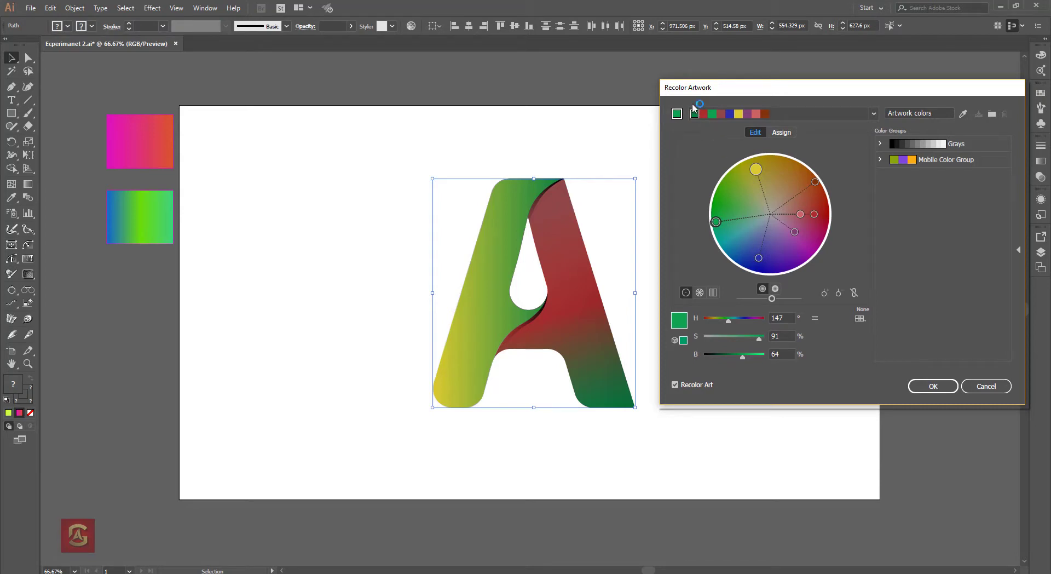
{"action": "left_click", "coordinate": [933, 386]}
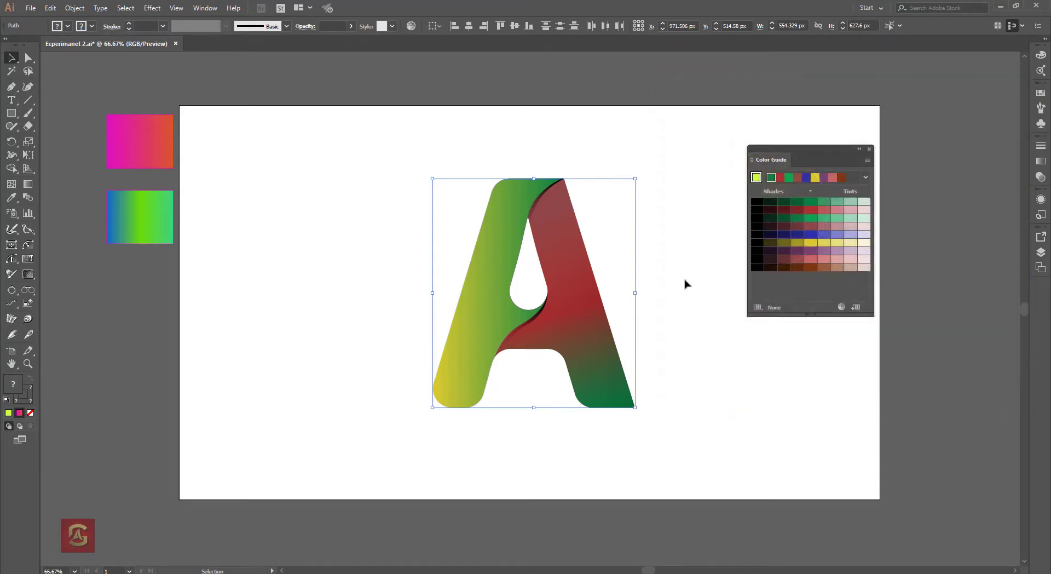
{"action": "left_click_drag", "start_coordinate": [723, 147], "coordinate": [370, 451]}
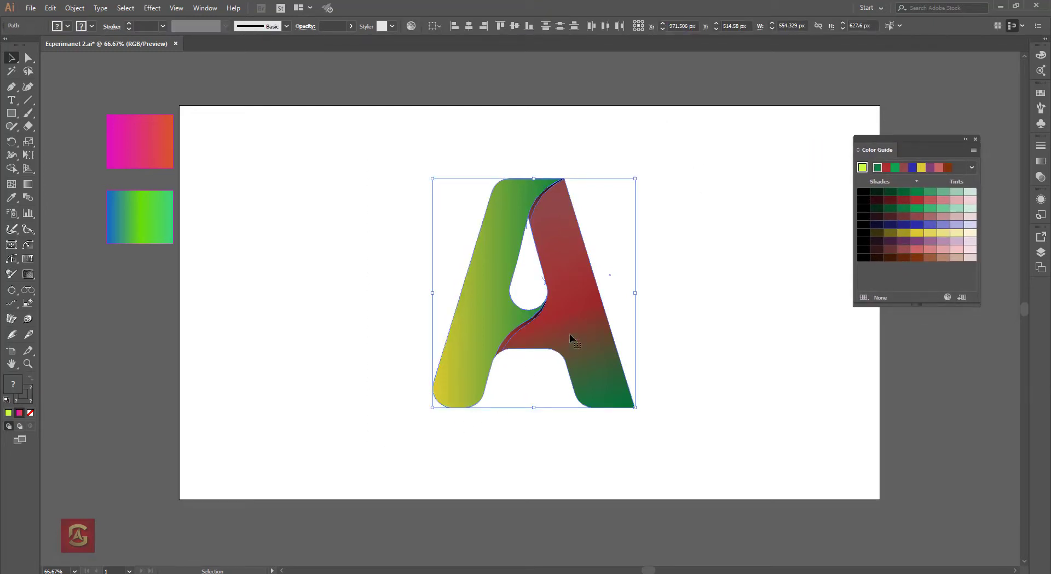
{"action": "left_click_drag", "start_coordinate": [565, 296], "coordinate": [728, 298]}
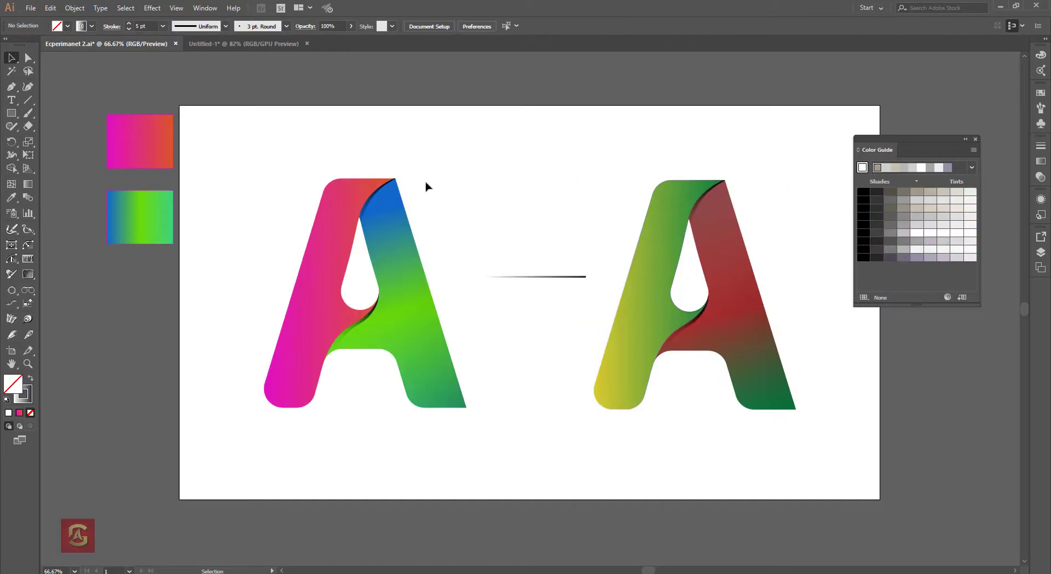
{"action": "left_click_drag", "start_coordinate": [428, 148], "coordinate": [275, 240]}
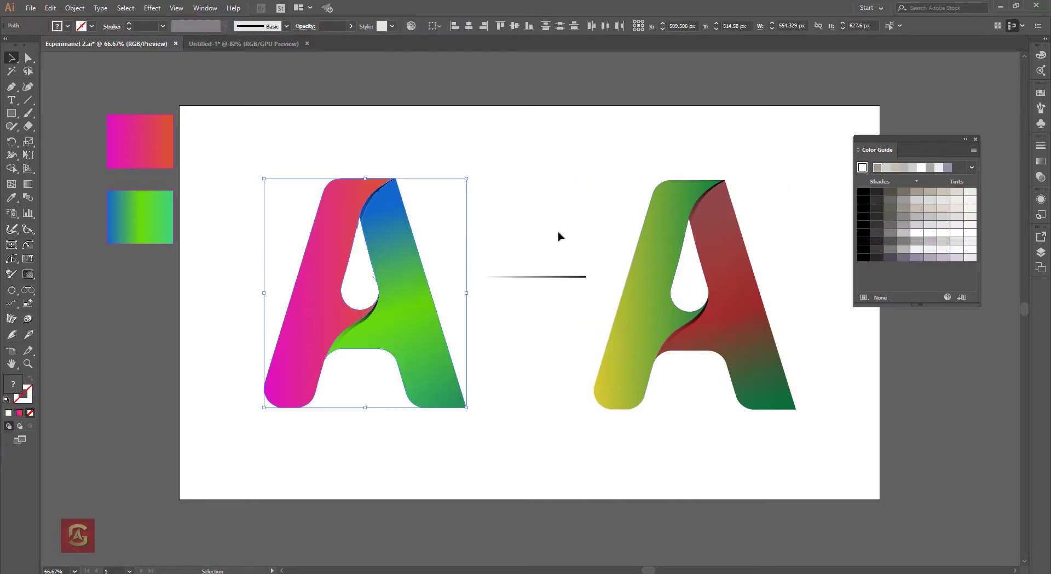
{"action": "left_click_drag", "start_coordinate": [614, 139], "coordinate": [784, 228]}
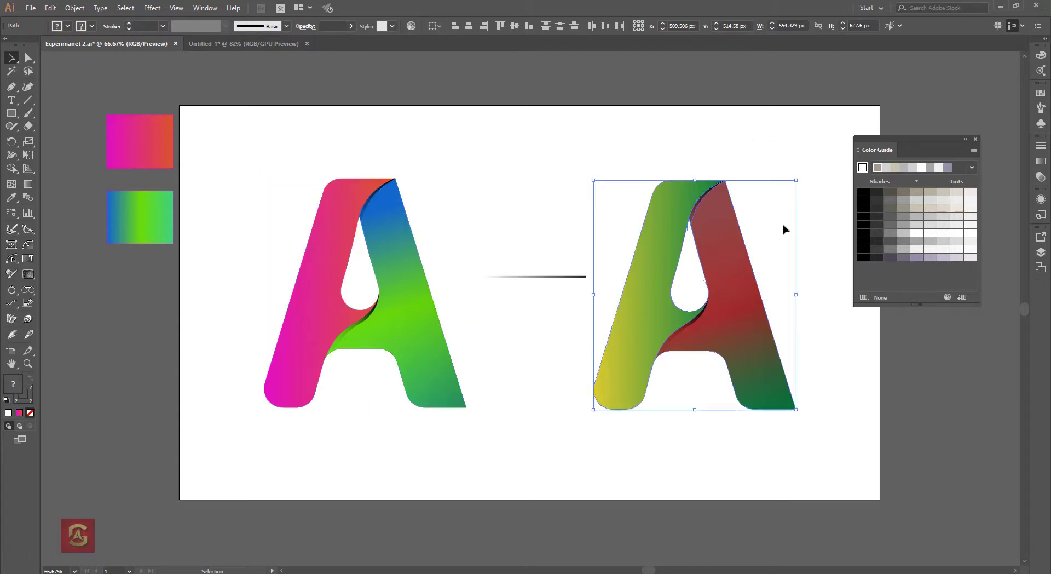